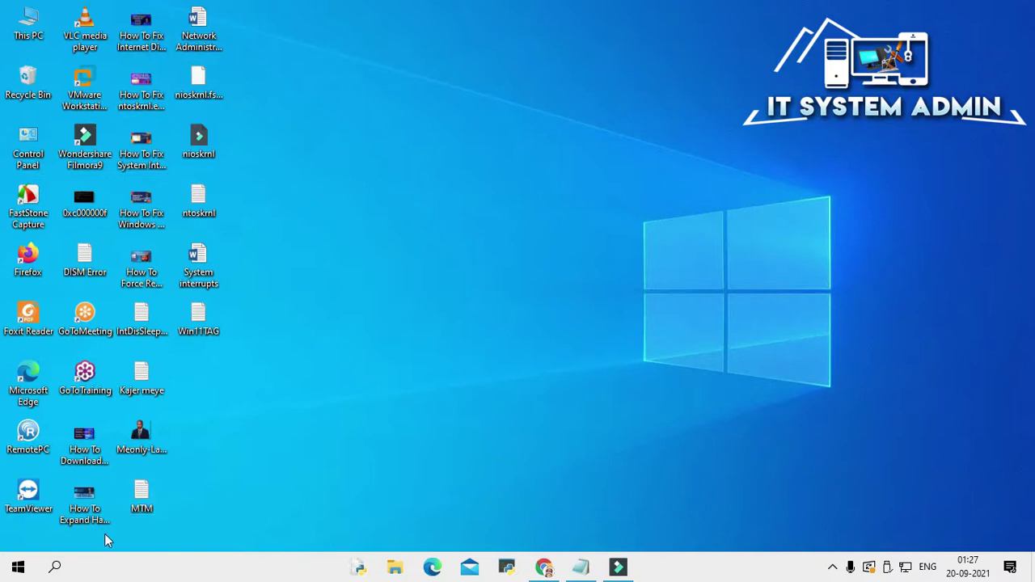
- Find Registry Editor through the Windows search and run it as administrator
click(55, 567)
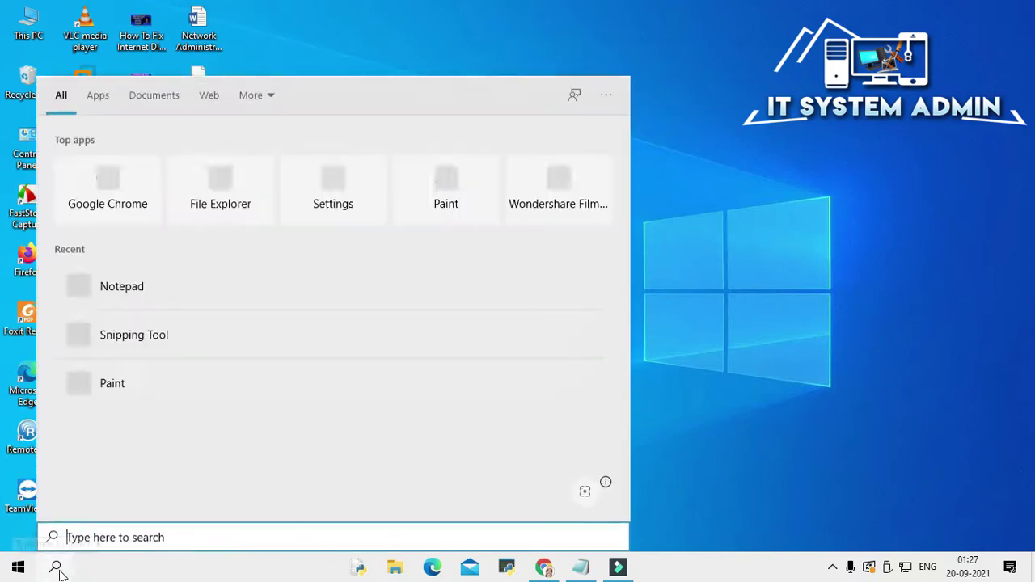
text(re)
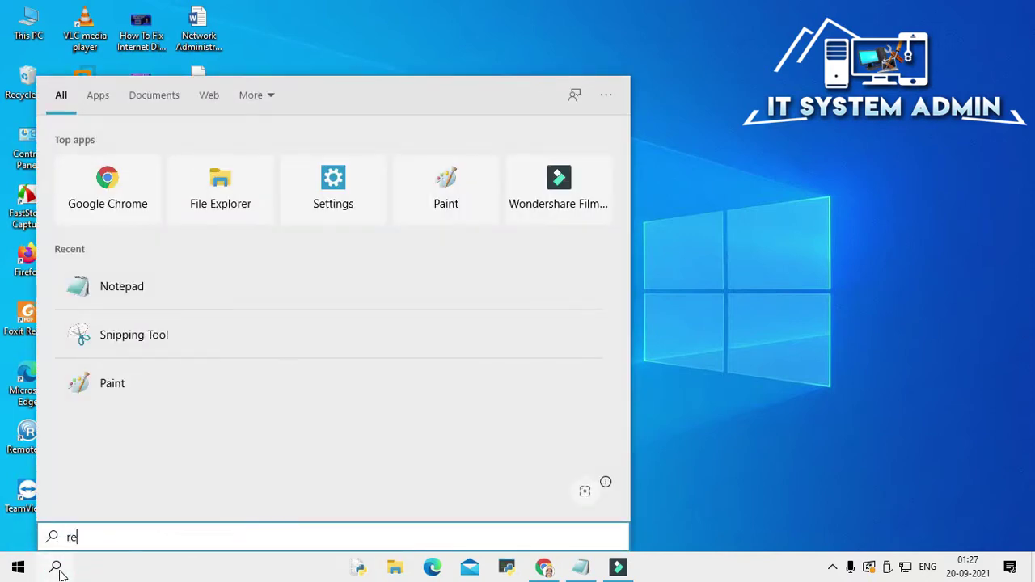
text(gi)
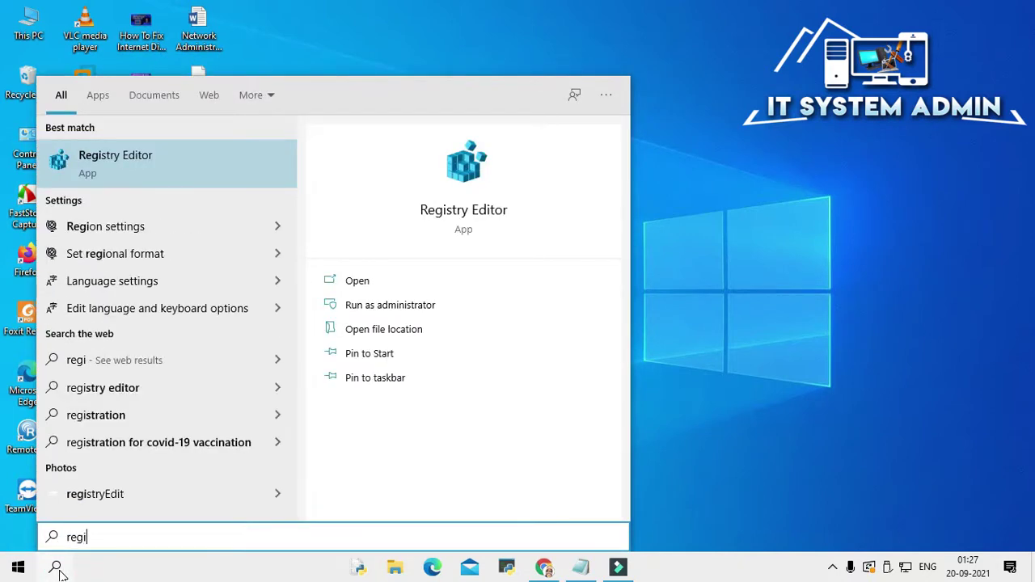
text(s)
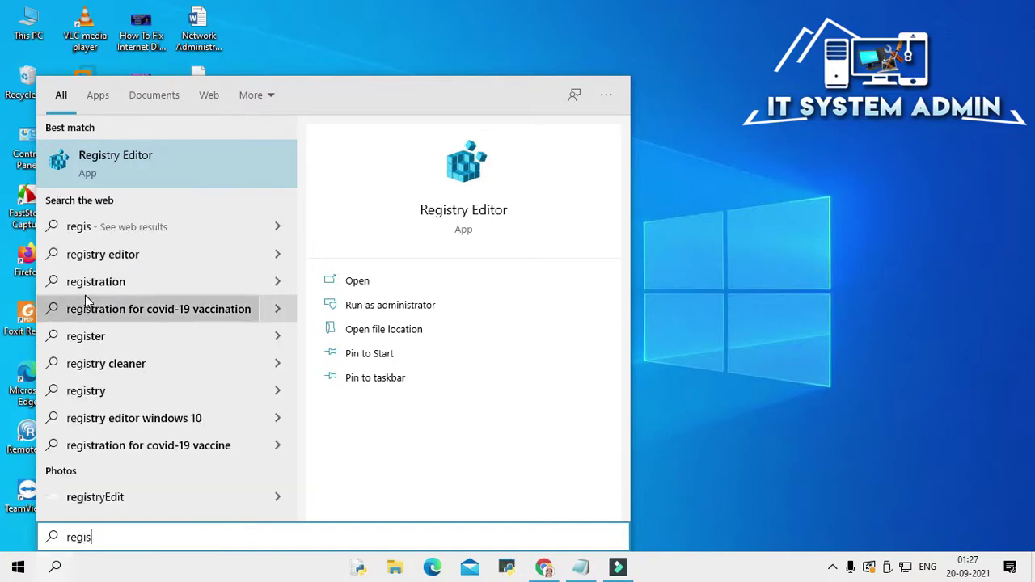
right_click(156, 167)
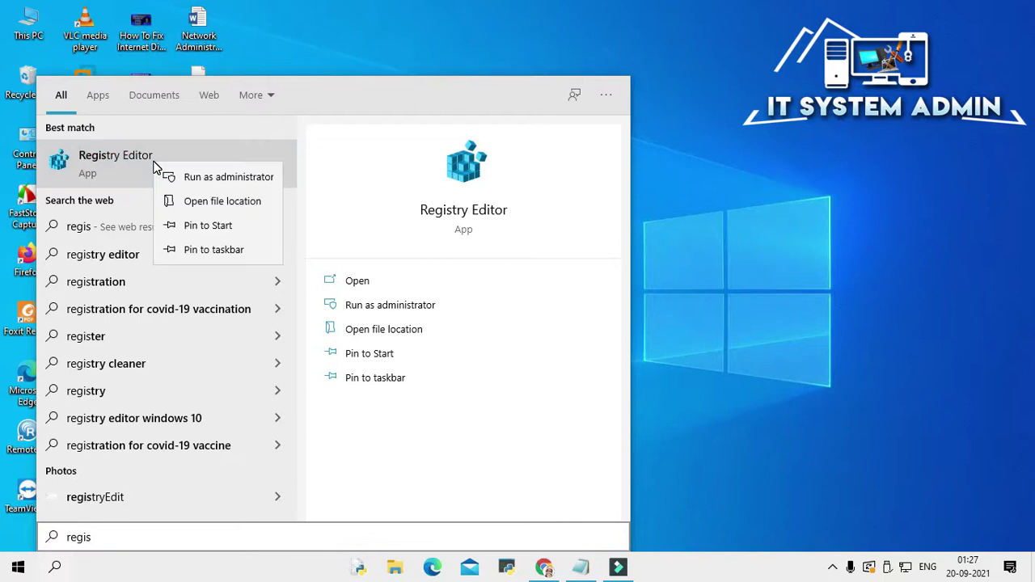
click(238, 179)
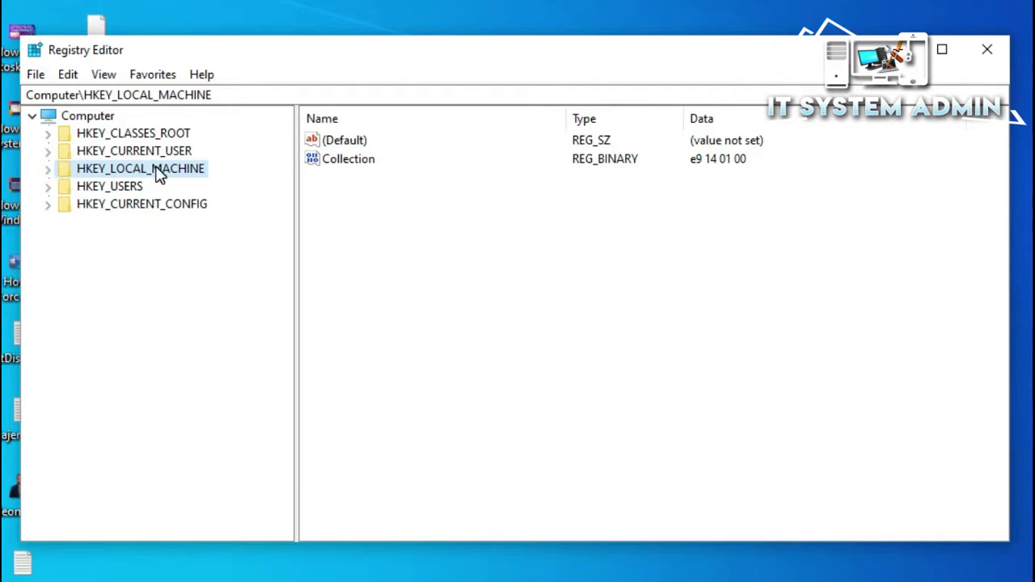
- Expand HKEY_LOCAL_MACHINE and its SOFTWARE key in the registry tree
click(50, 169)
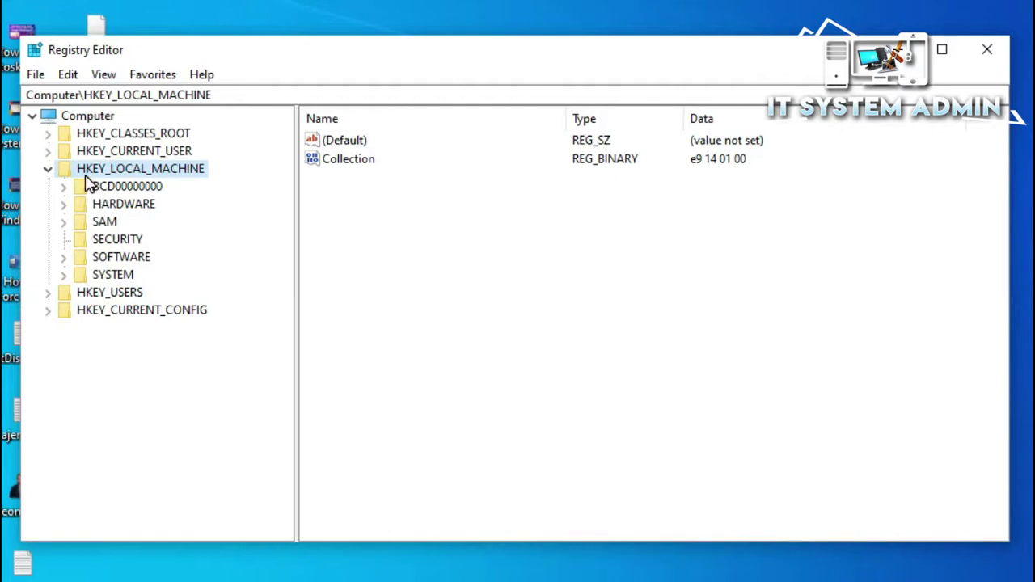
click(96, 259)
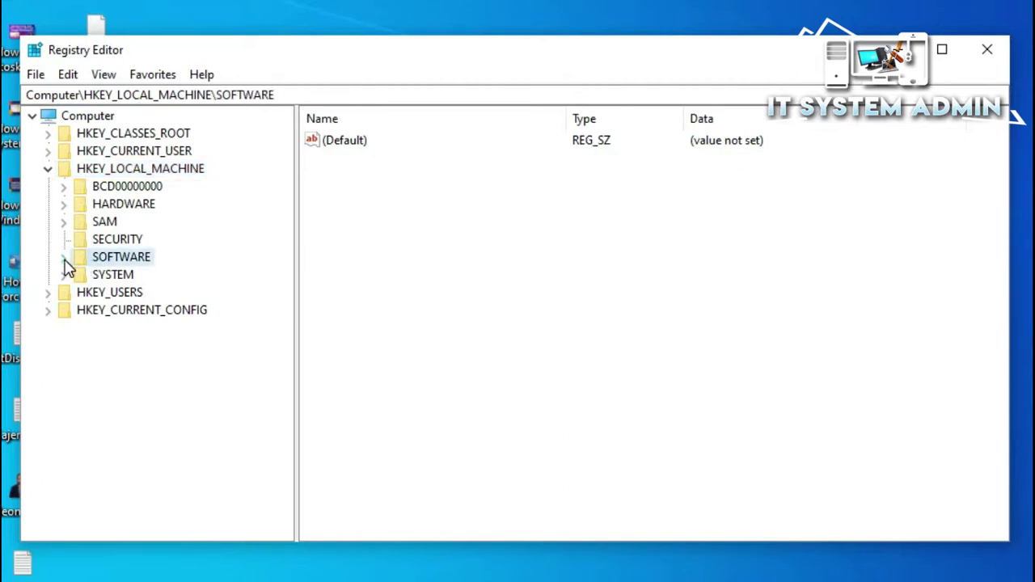
click(64, 258)
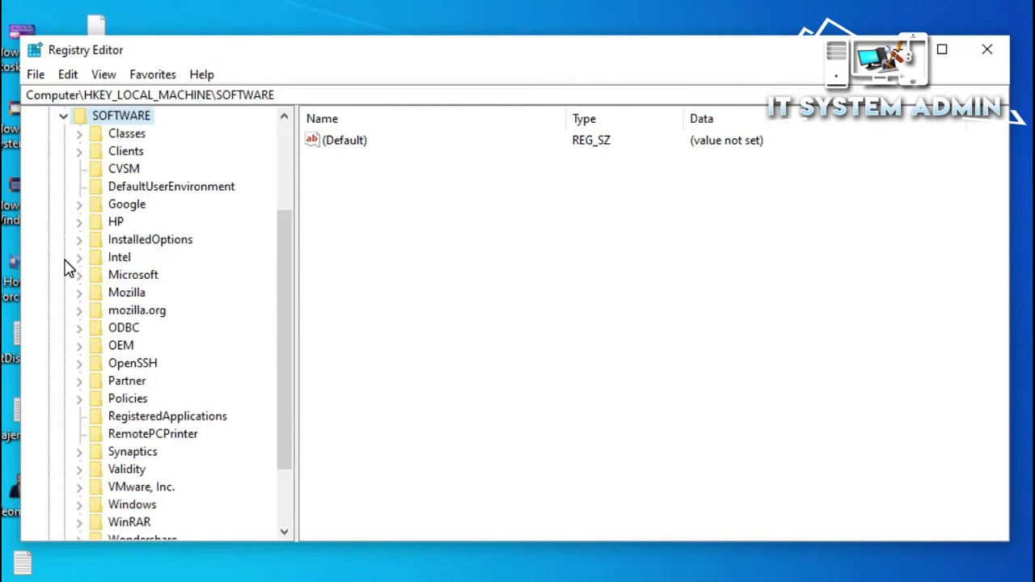
- Create a new key named "Windows Update" under HKEY_LOCAL_MACHINE\SOFTWARE
drag(283, 314, 274, 365)
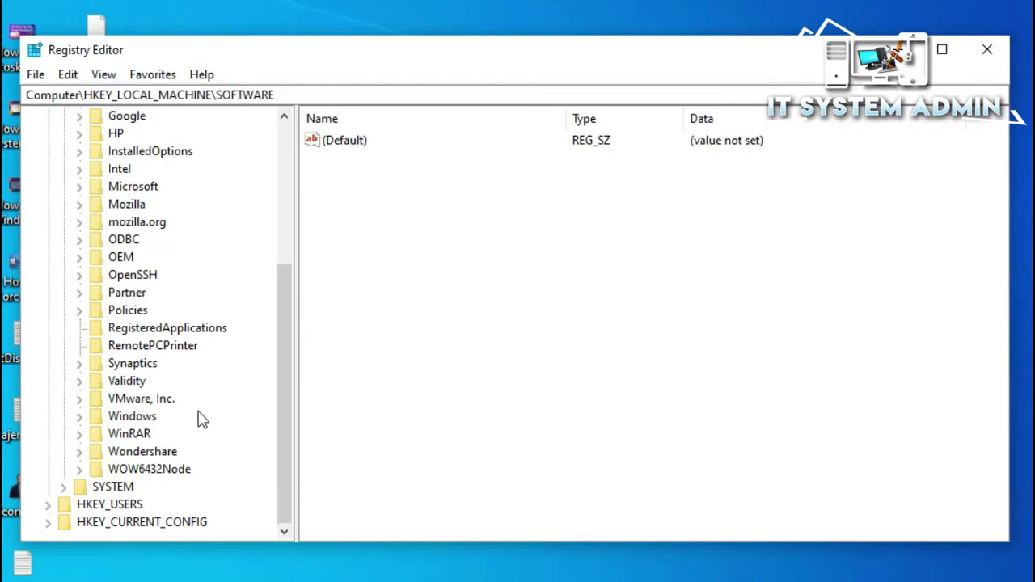
drag(287, 408, 296, 324)
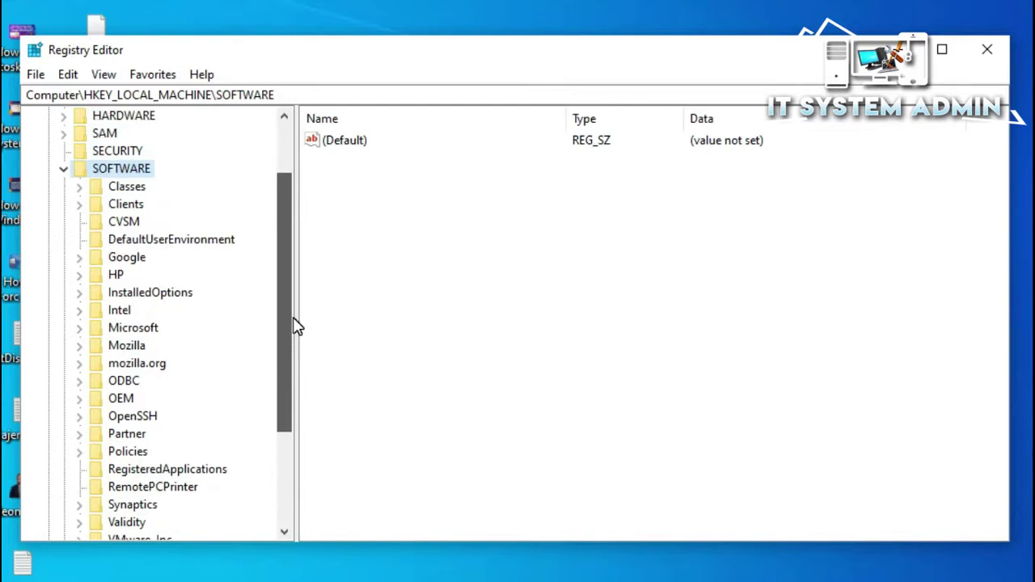
right_click(137, 176)
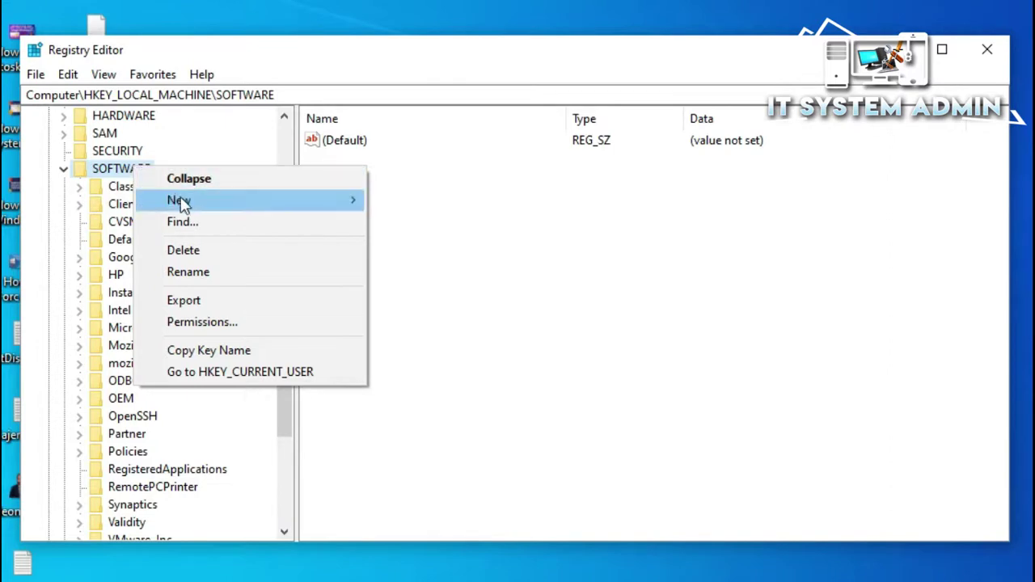
mouse_move(184, 206)
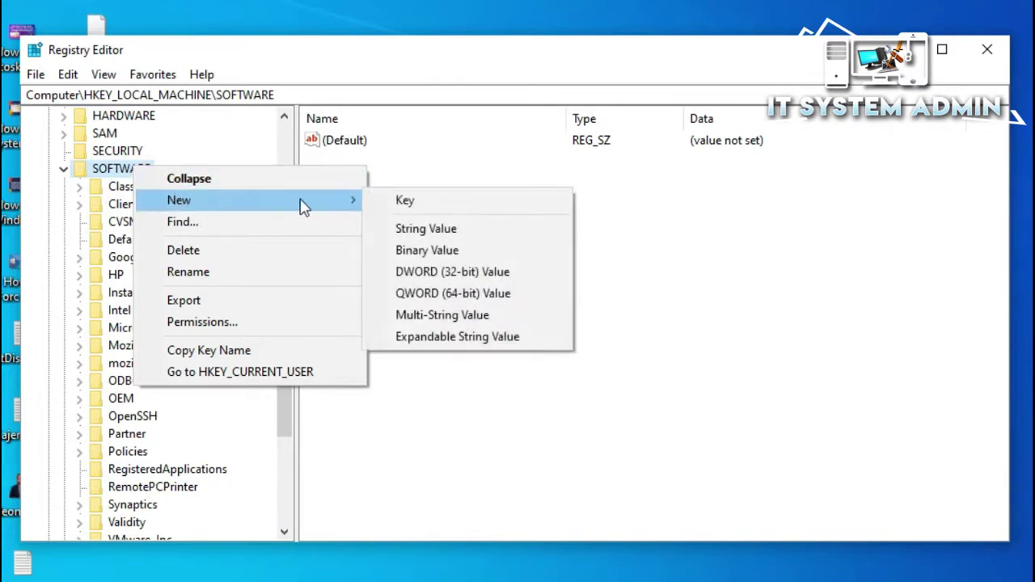
click(420, 204)
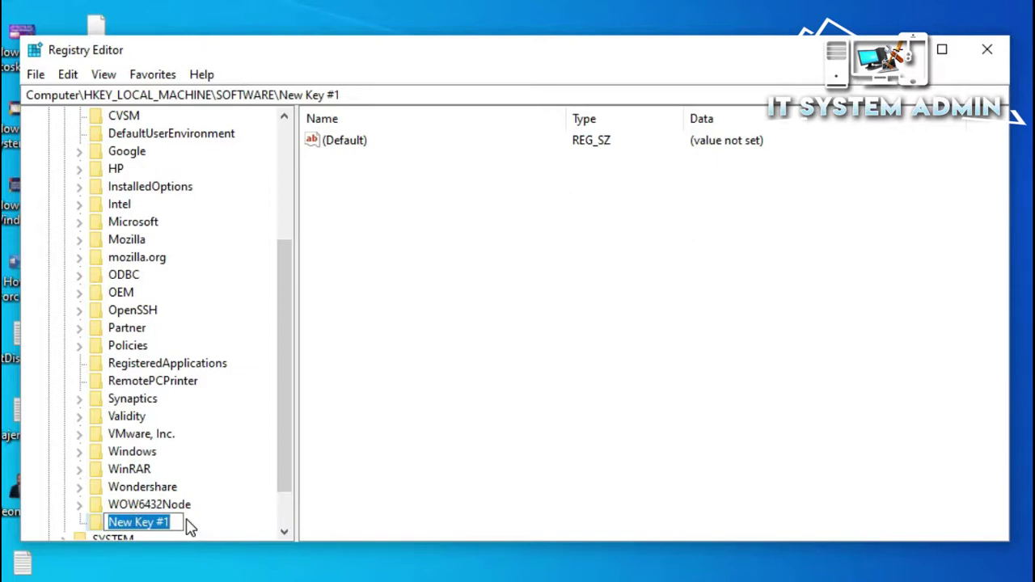
text(Wi)
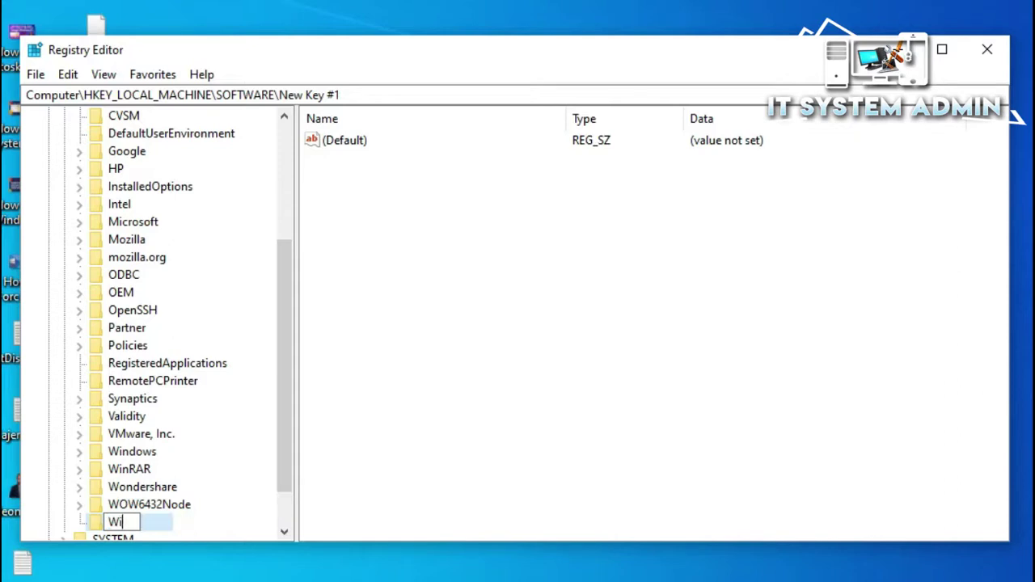
text(ndows )
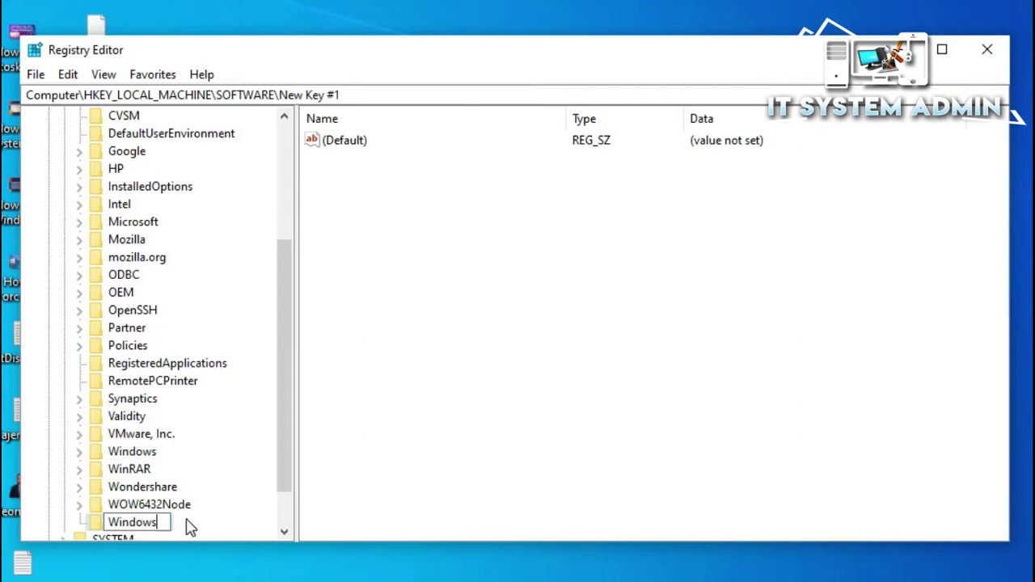
text(Update)
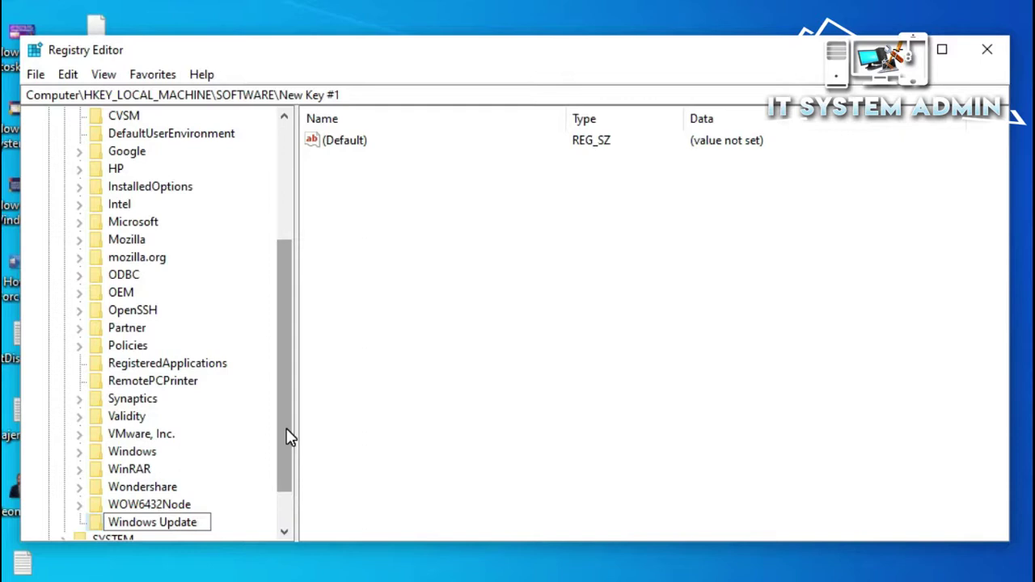
key(Return)
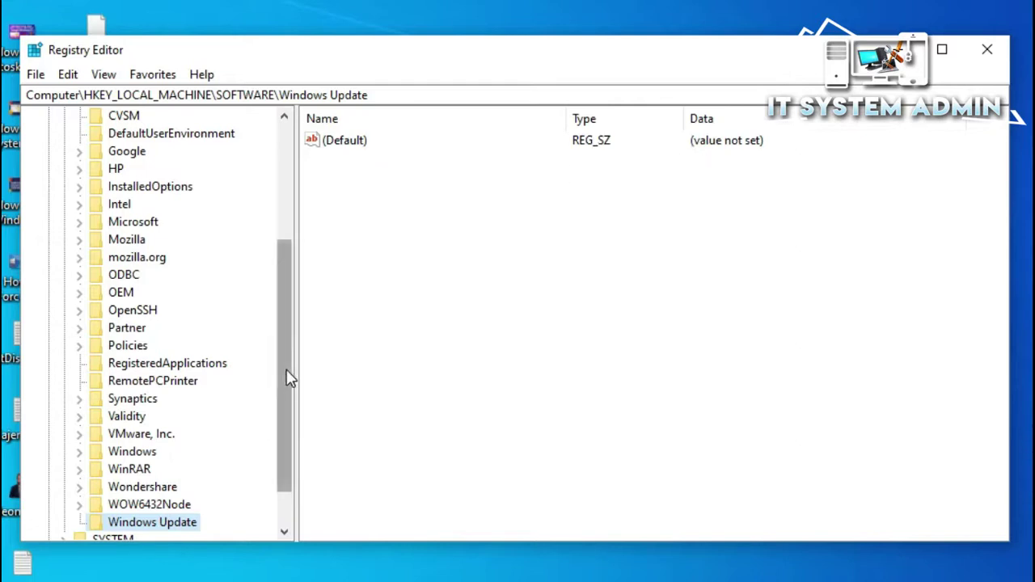
- Create a new subkey named "AU" inside the Windows Update key
drag(289, 387, 277, 458)
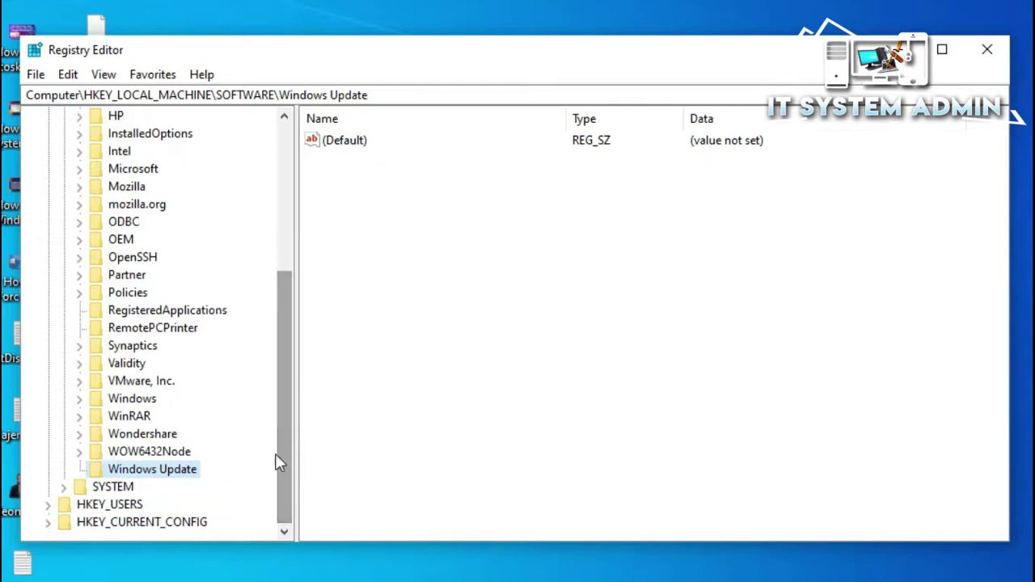
right_click(167, 476)
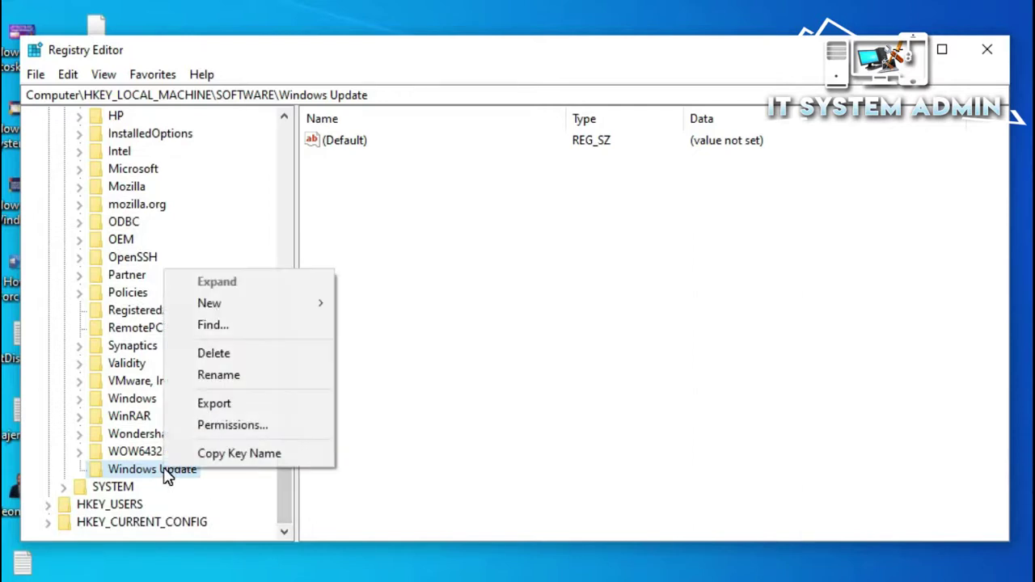
mouse_move(267, 318)
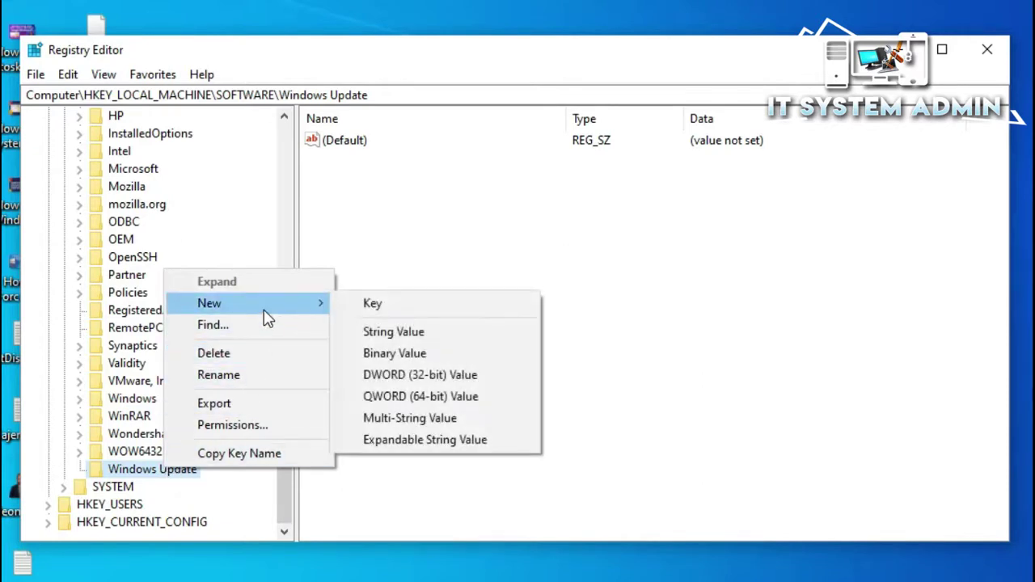
click(396, 308)
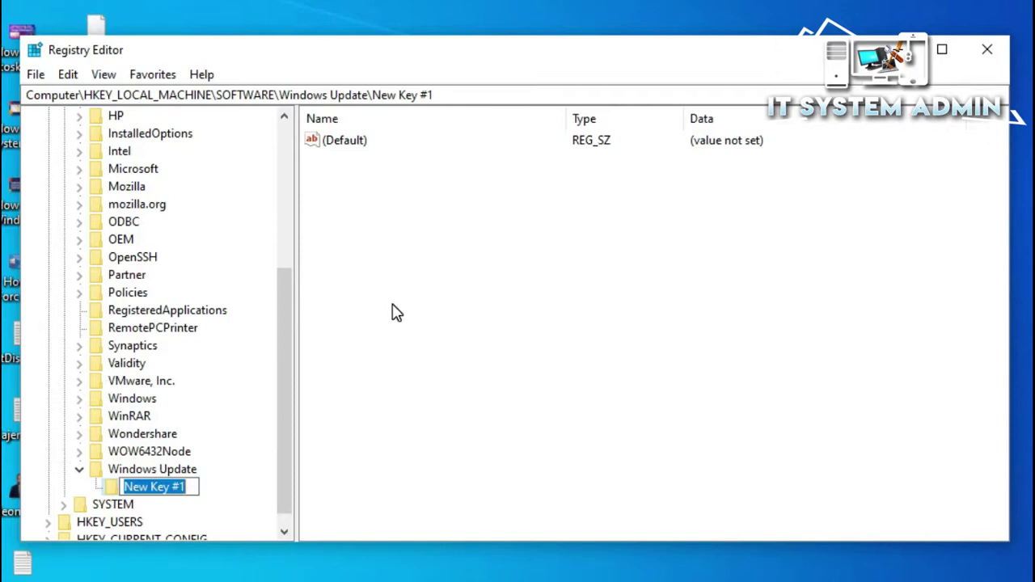
text(AU)
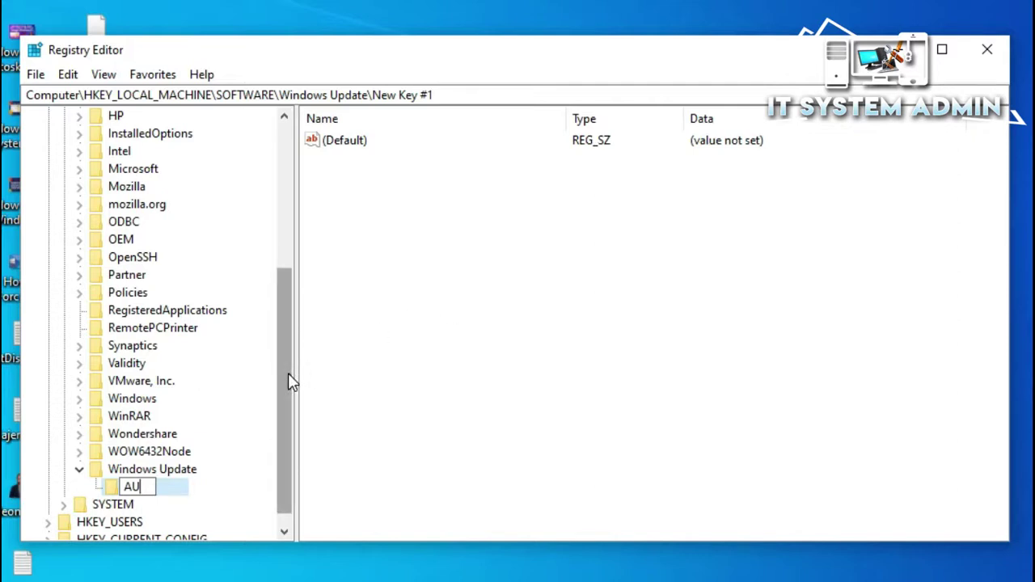
key(Return)
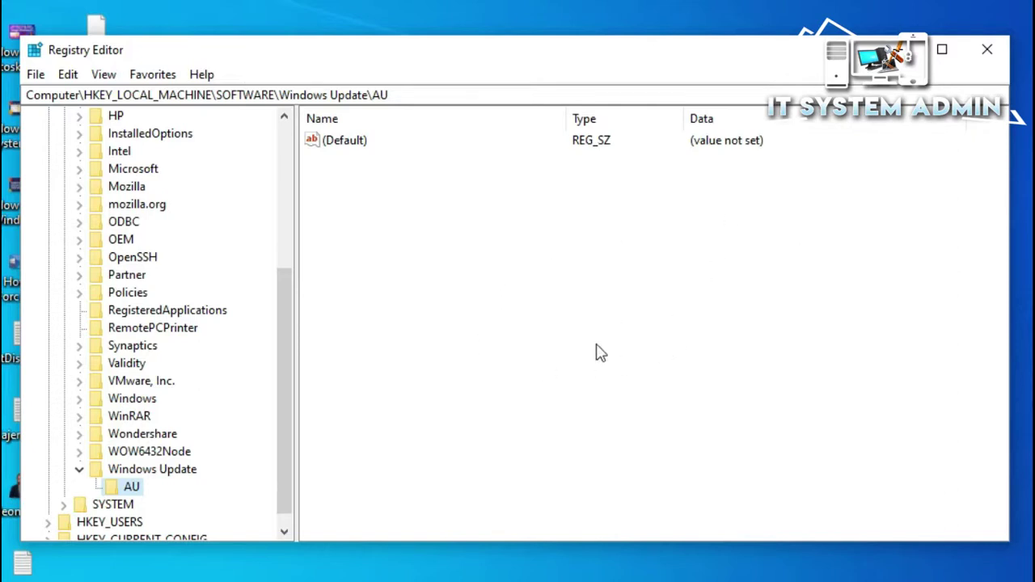
right_click(522, 307)
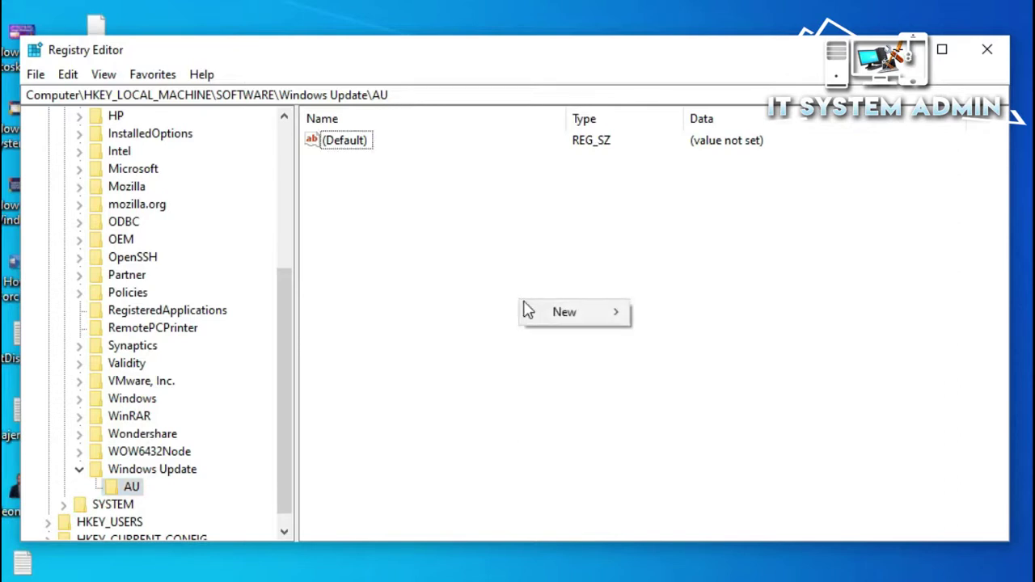
mouse_move(575, 321)
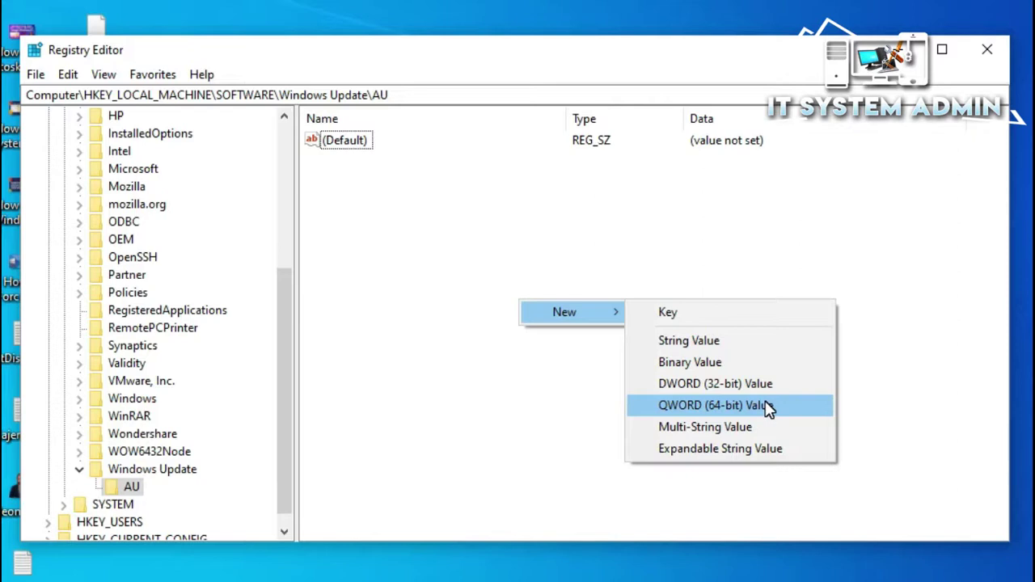
click(529, 394)
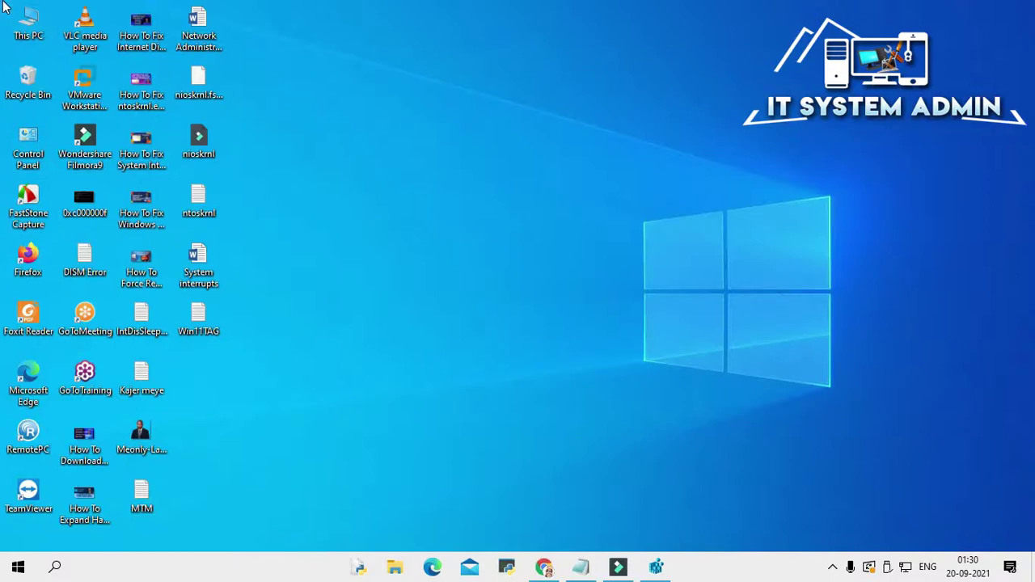
- Check the system type in the properties of This PC, and close the Settings window
right_click(28, 22)
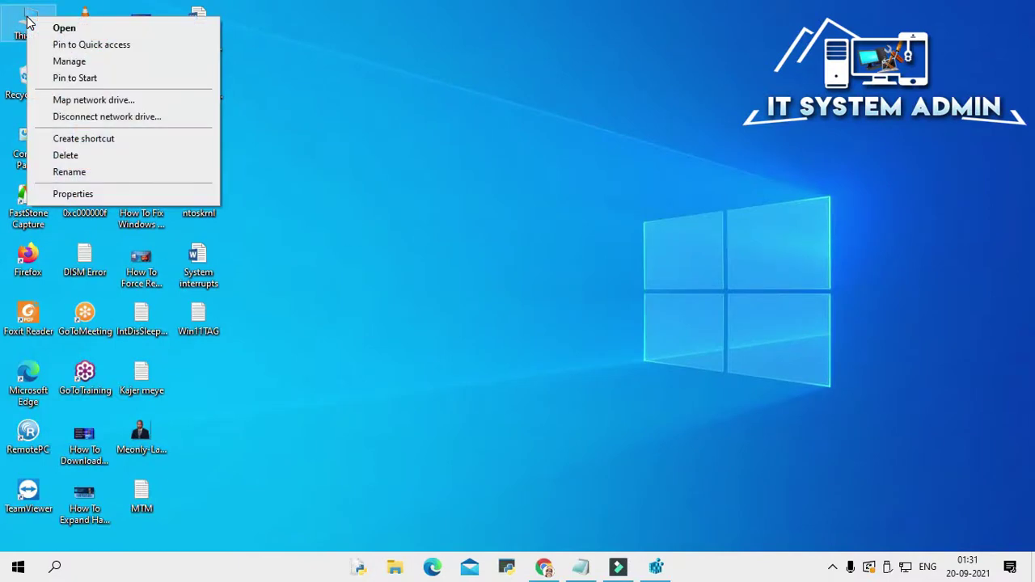
click(72, 194)
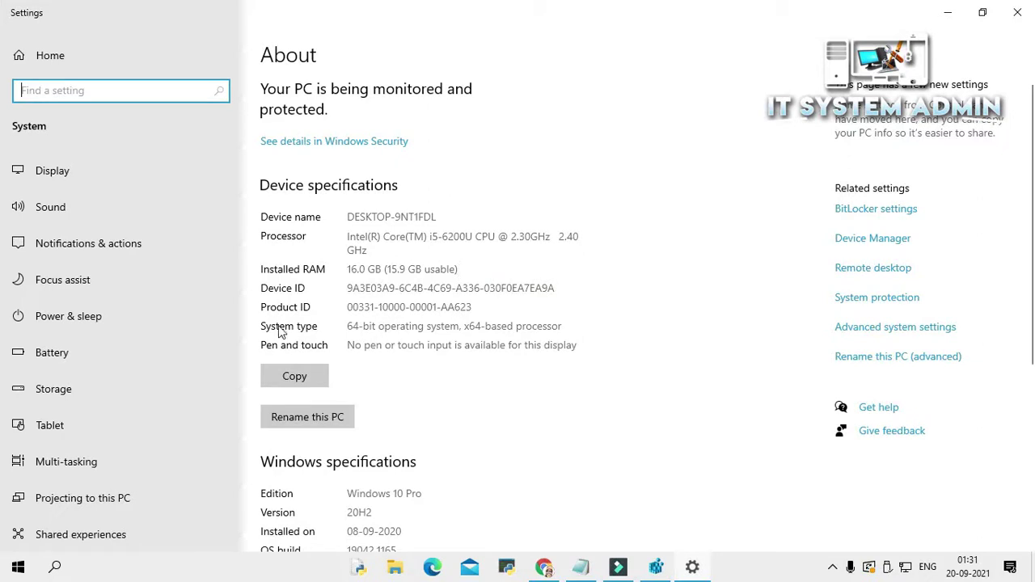
click(263, 325)
drag(347, 327, 580, 327)
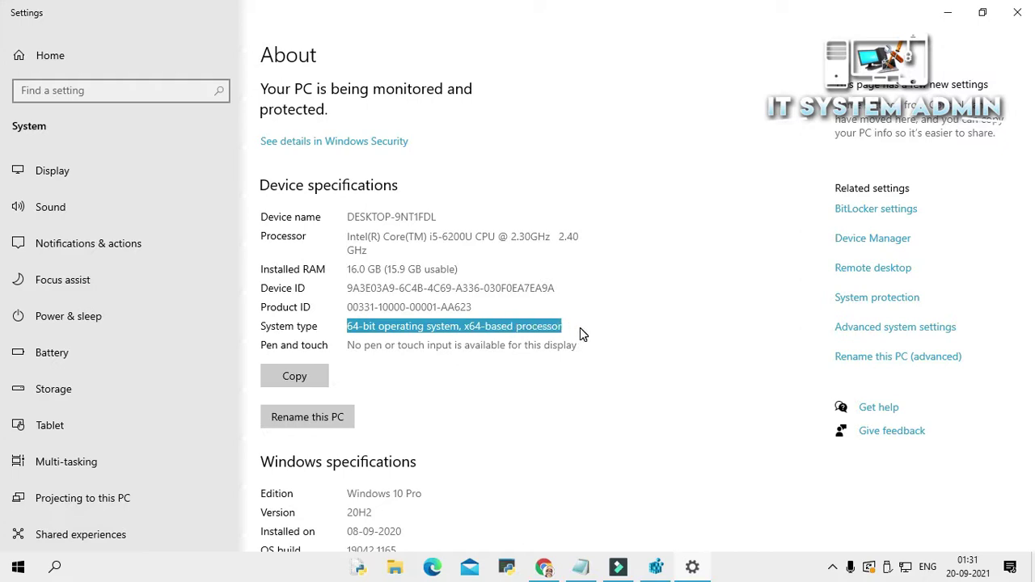
click(580, 327)
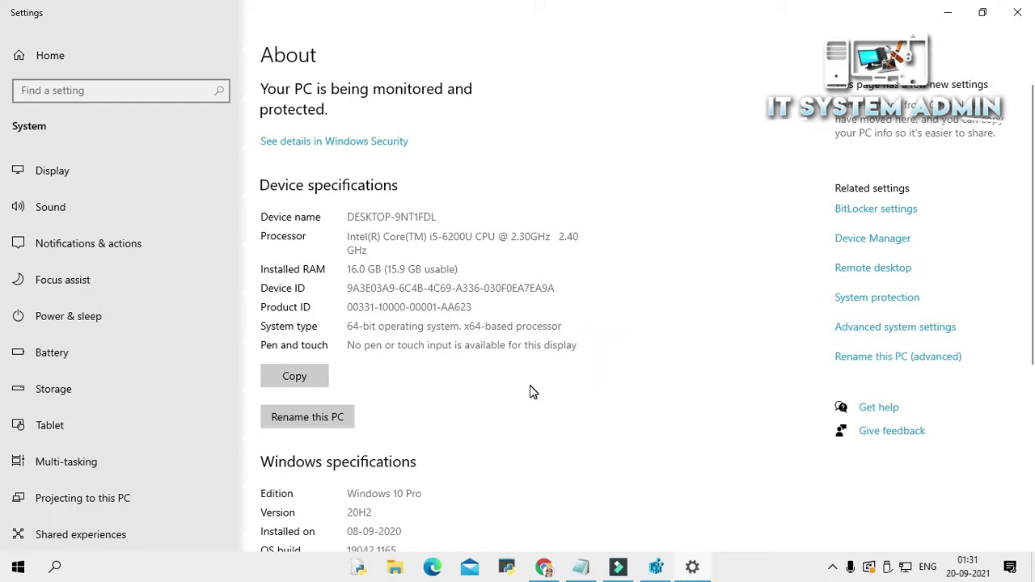
click(1016, 12)
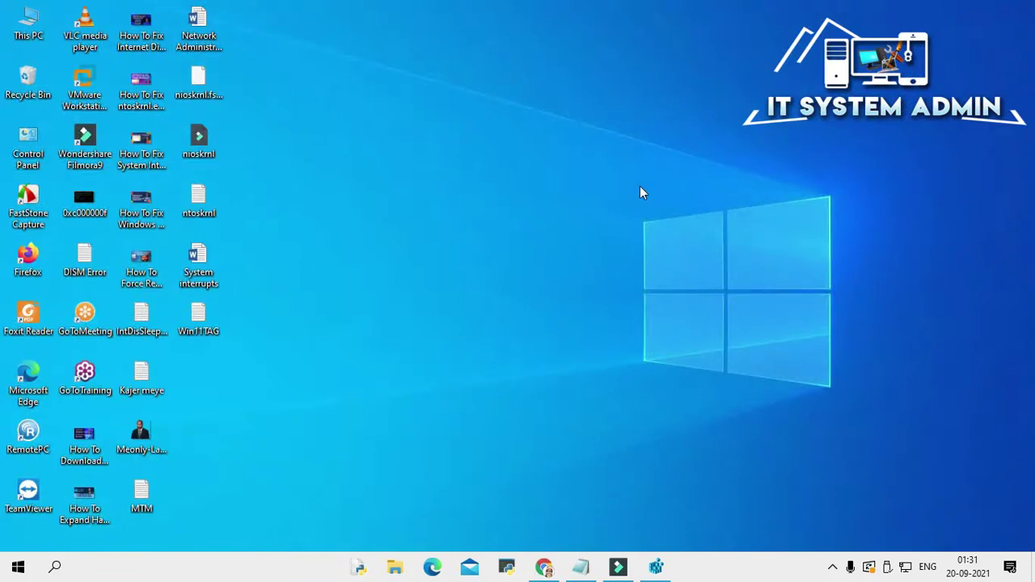
- Switch back to Registry Editor, keeping the AU key open
click(657, 568)
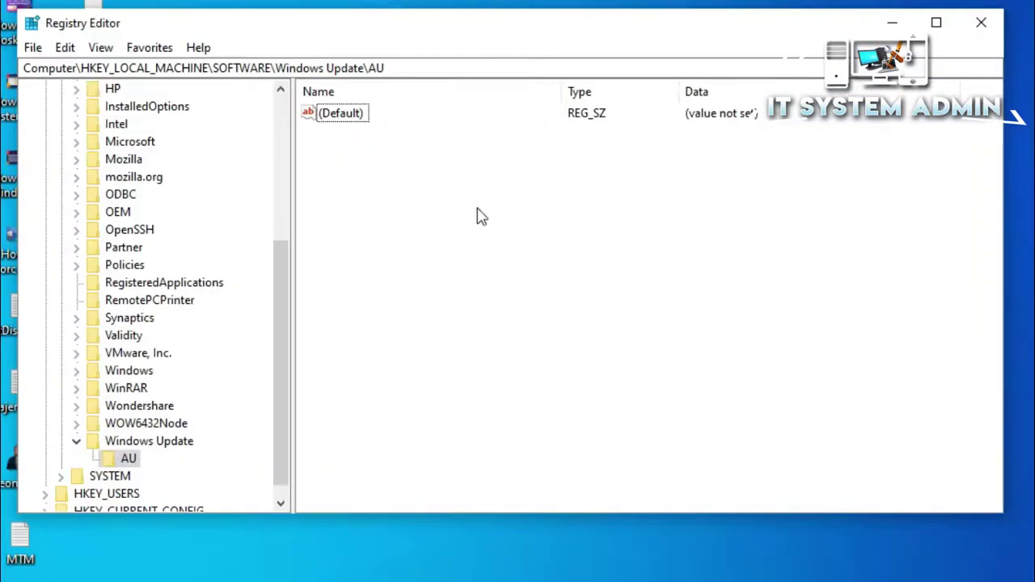
right_click(475, 185)
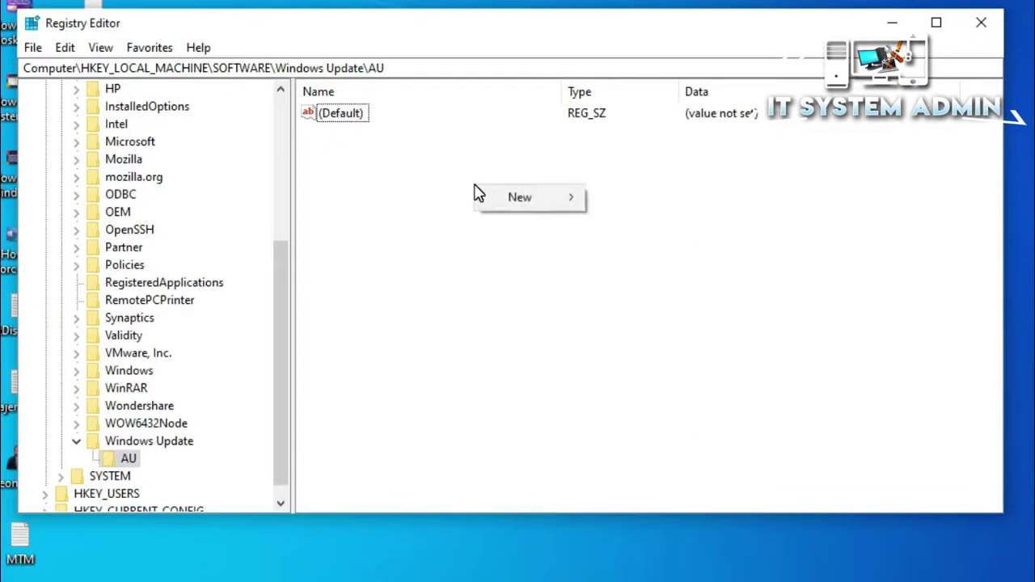
click(479, 353)
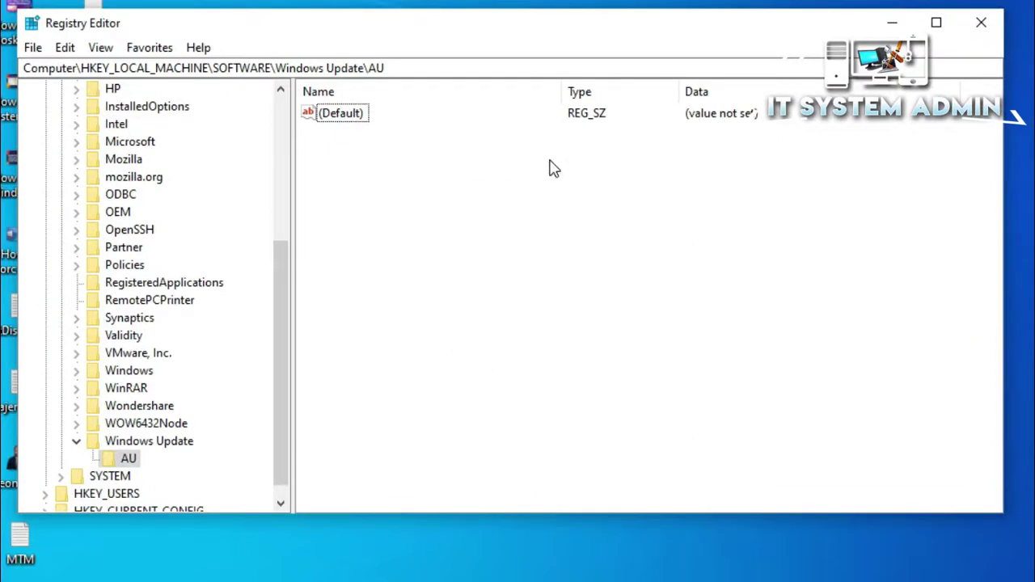
- Create a QWORD (64-bit) value named "NoAutoRebootWithLoggedOnUser" in the AU key
right_click(542, 211)
mouse_move(585, 215)
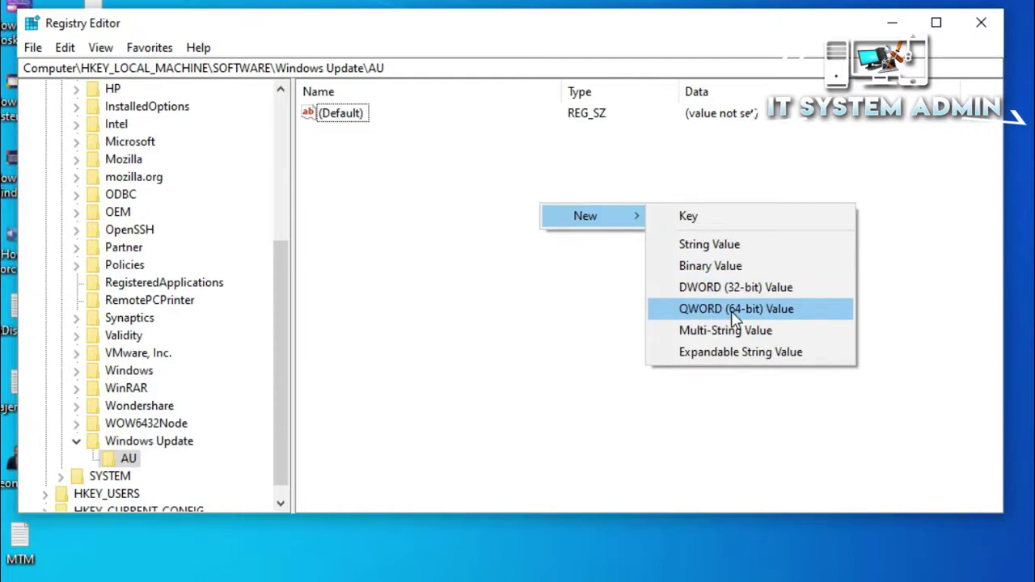
click(790, 313)
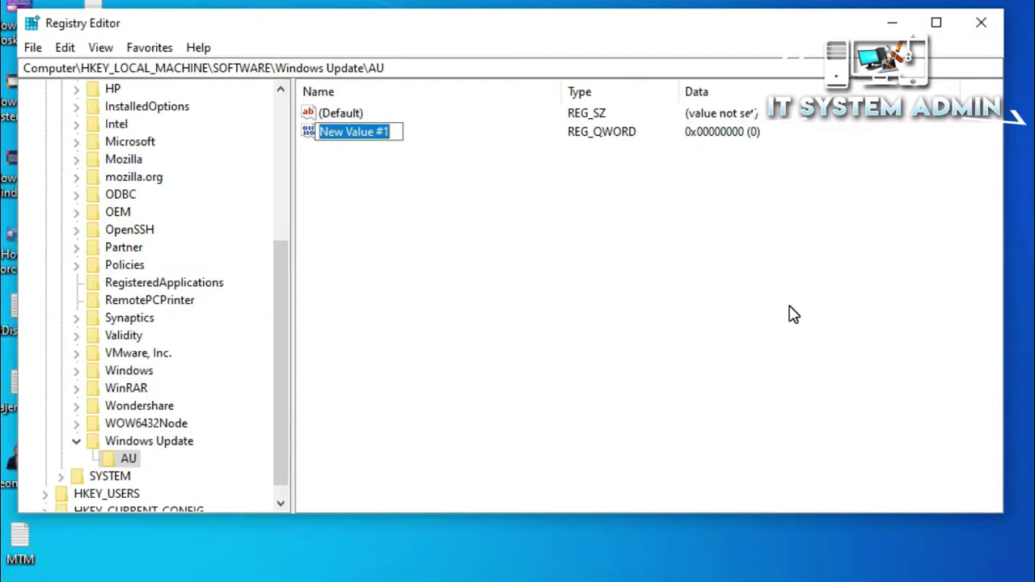
text(No)
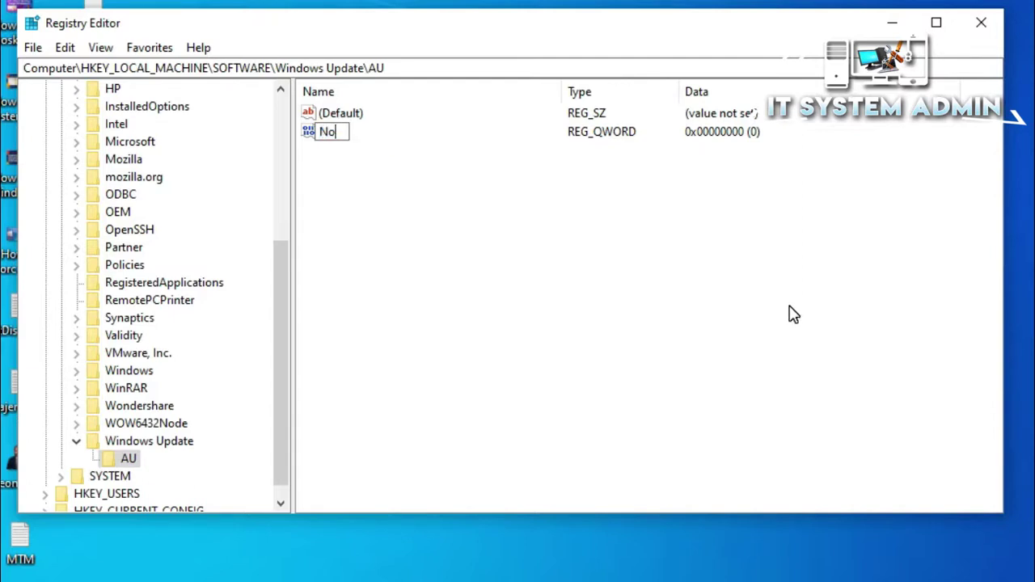
text(Auto)
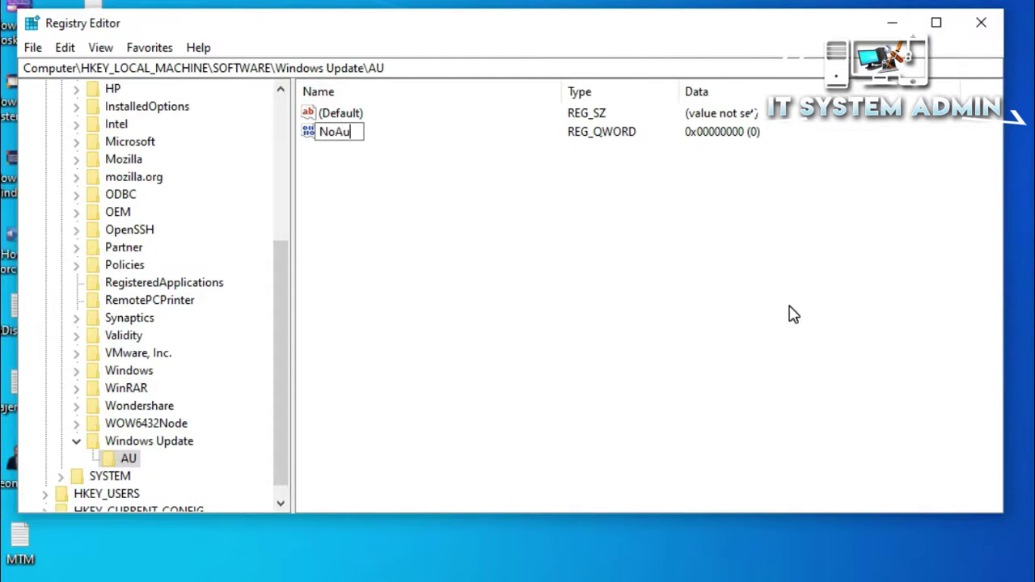
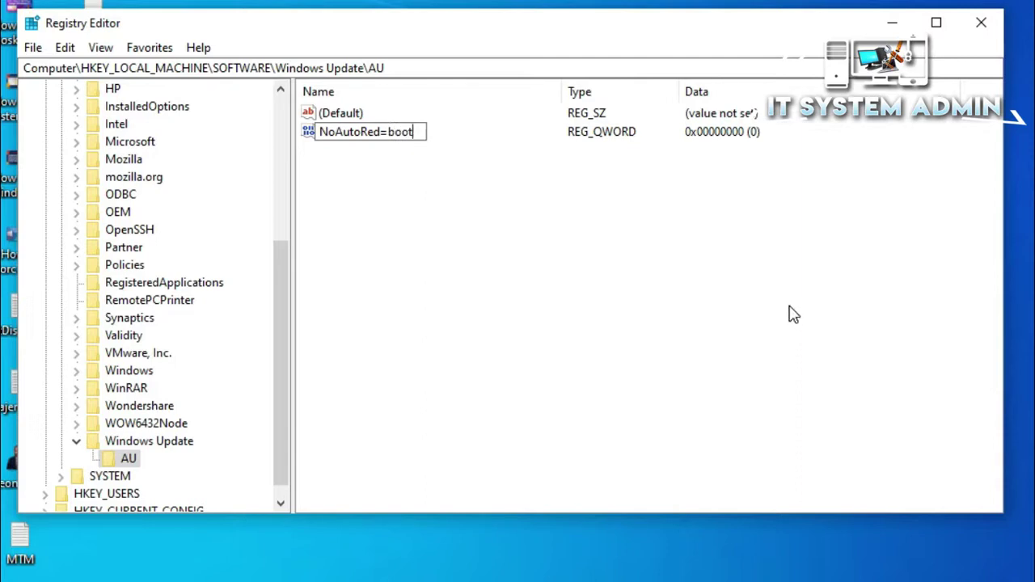
key(Left)
key(Left)
key(Left)
key(Left)
key(BackSpace)
key(BackSpace)
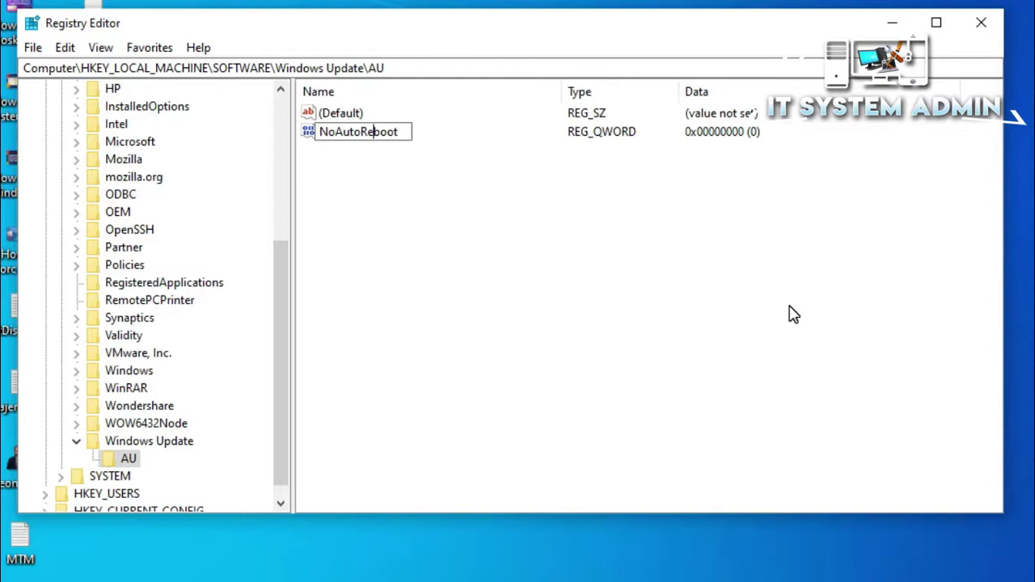
key(Right)
key(Right)
key(Right)
key(Right)
text(With)
text(Logged)
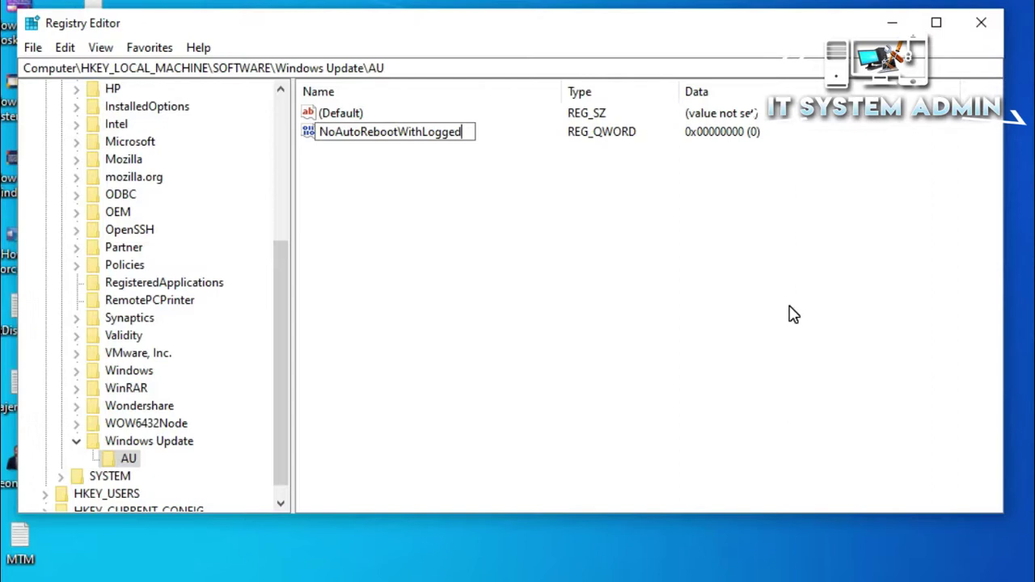
text(OnUser)
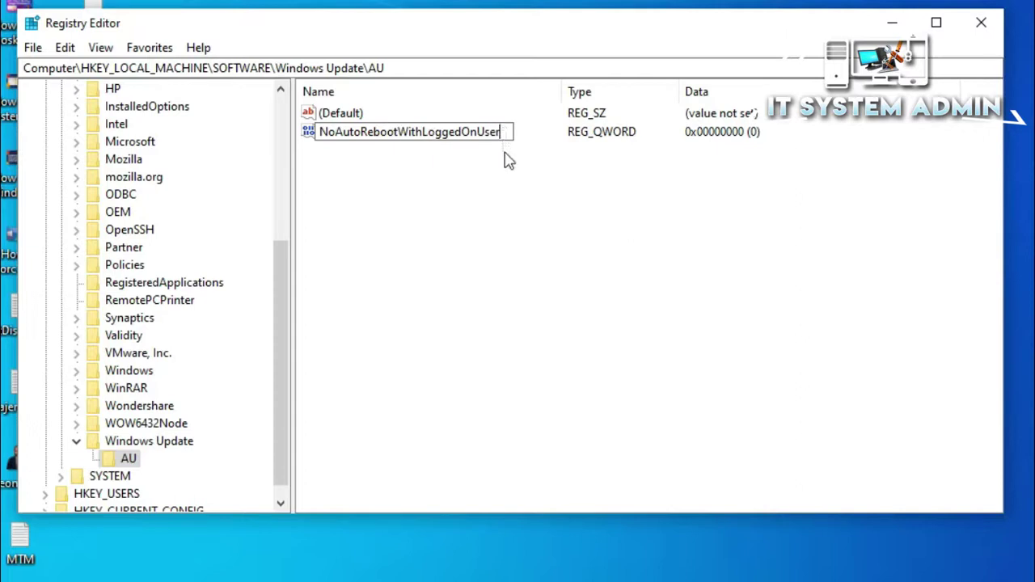
key(Return)
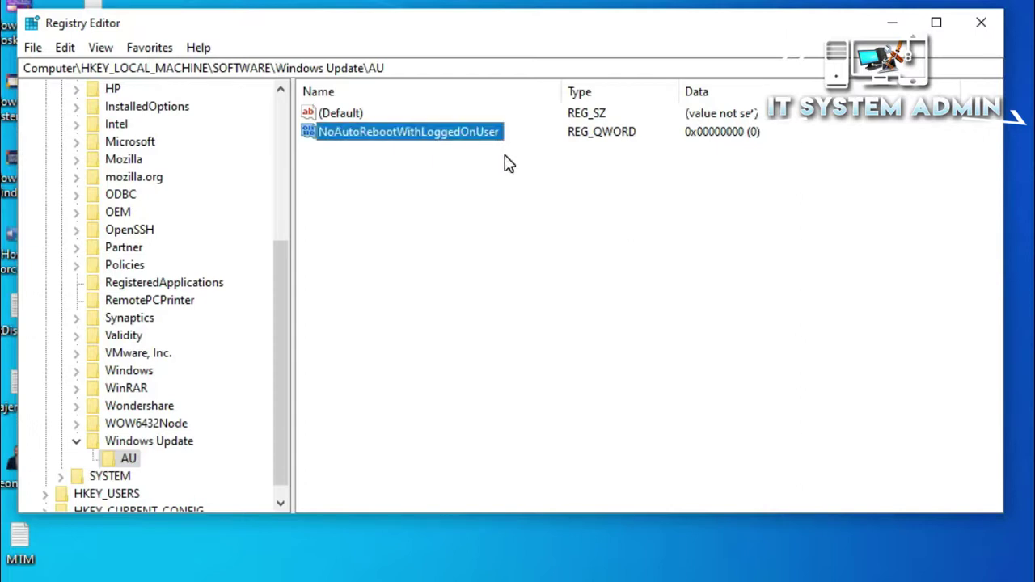
- Set the value data of NoAutoRebootWithLoggedOnUser to 1, and close Registry Editor
right_click(434, 133)
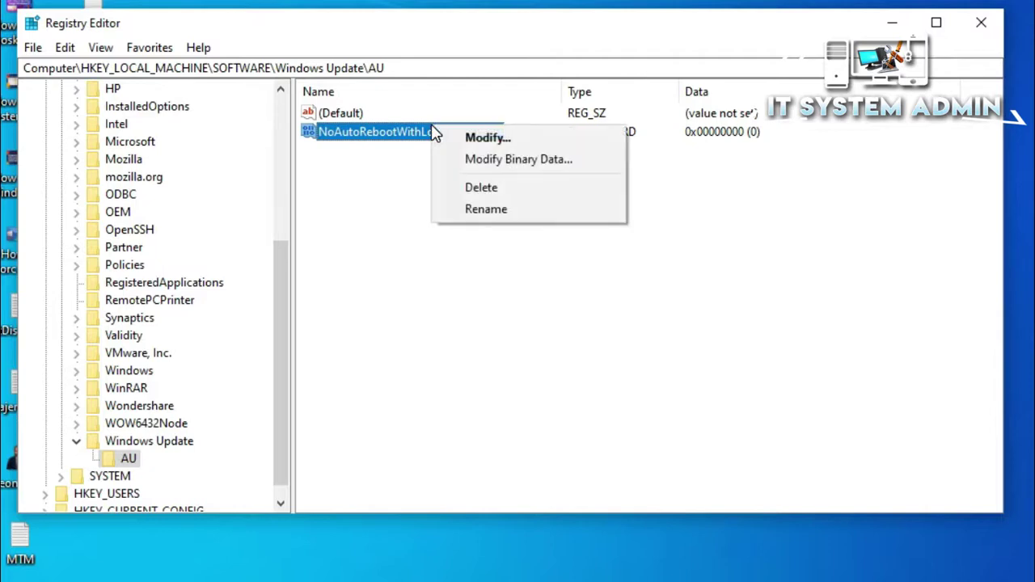
click(492, 141)
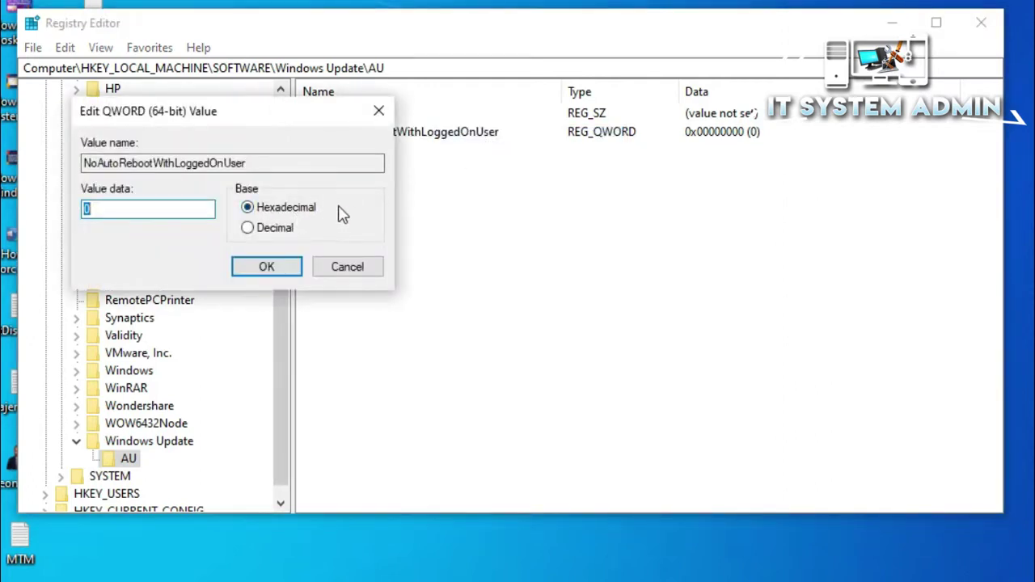
click(114, 207)
key(BackSpace)
text(1)
click(257, 275)
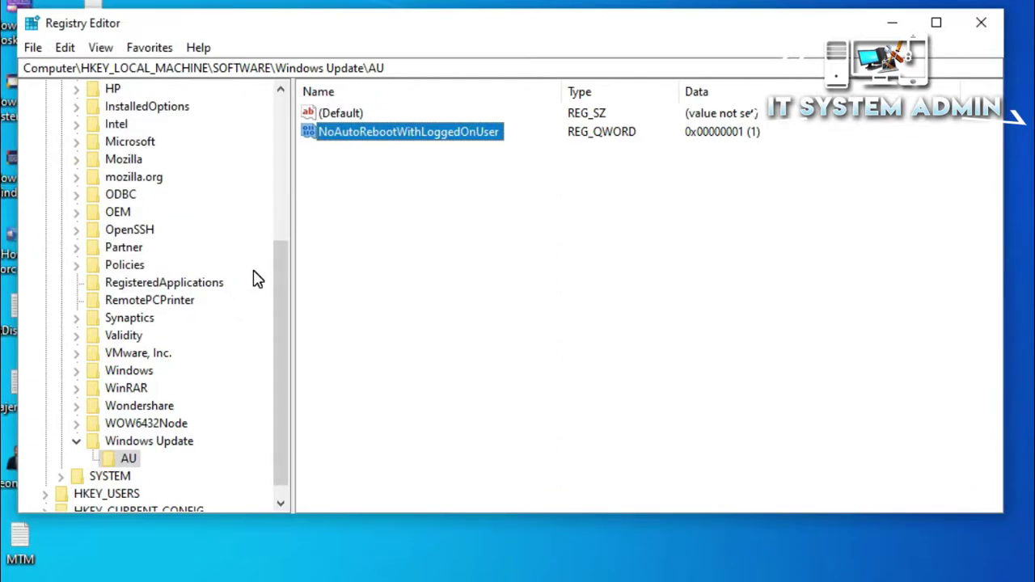
click(535, 304)
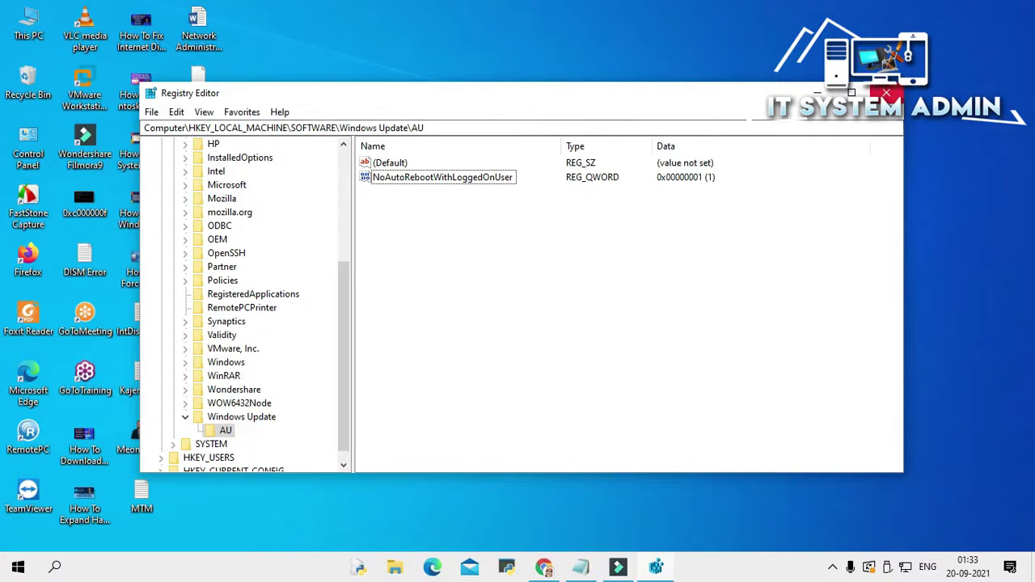
click(890, 94)
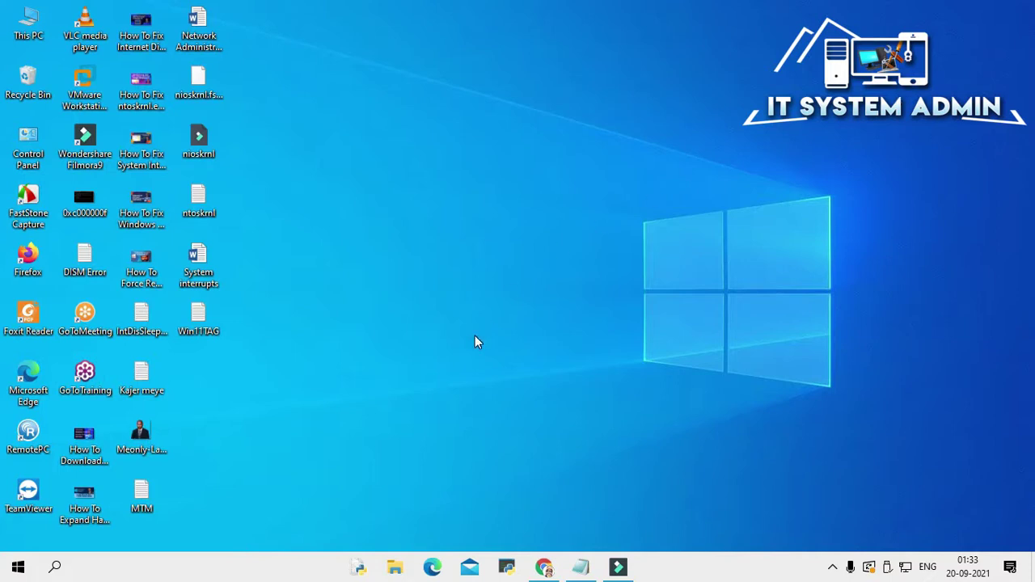
- Bring up the computer's power options, showing the shut down and restart choices
click(19, 570)
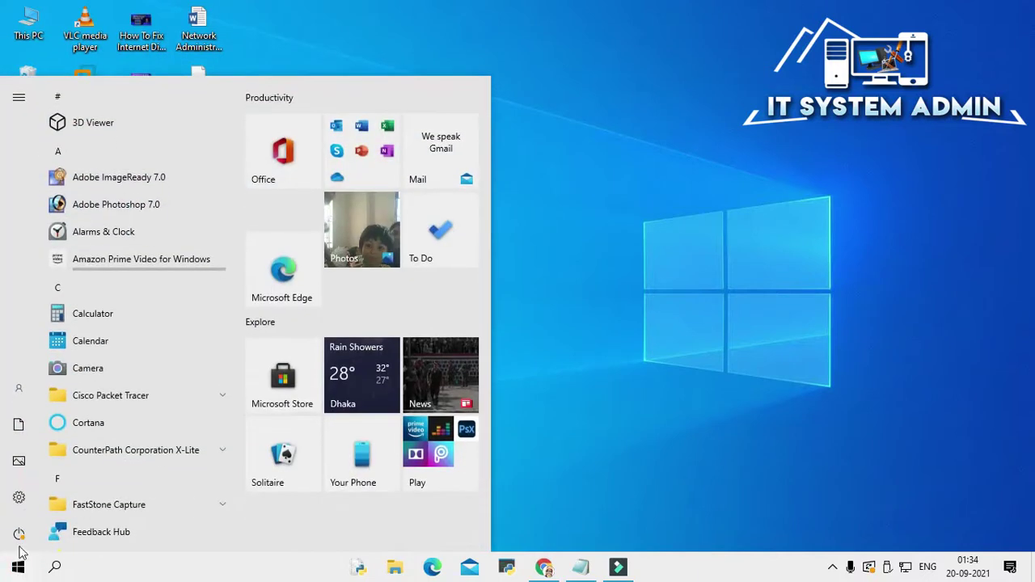
mouse_move(19, 536)
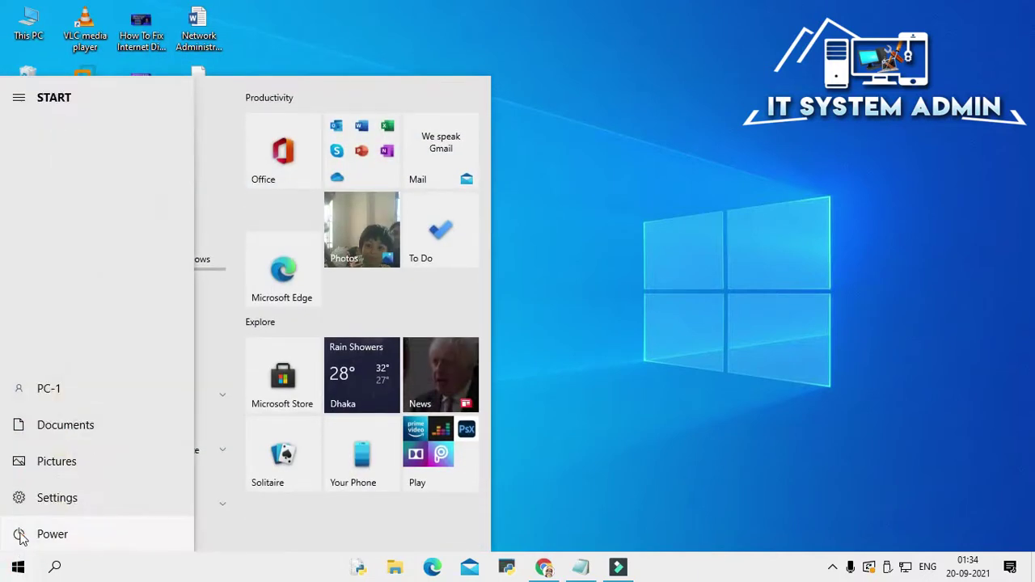
click(21, 535)
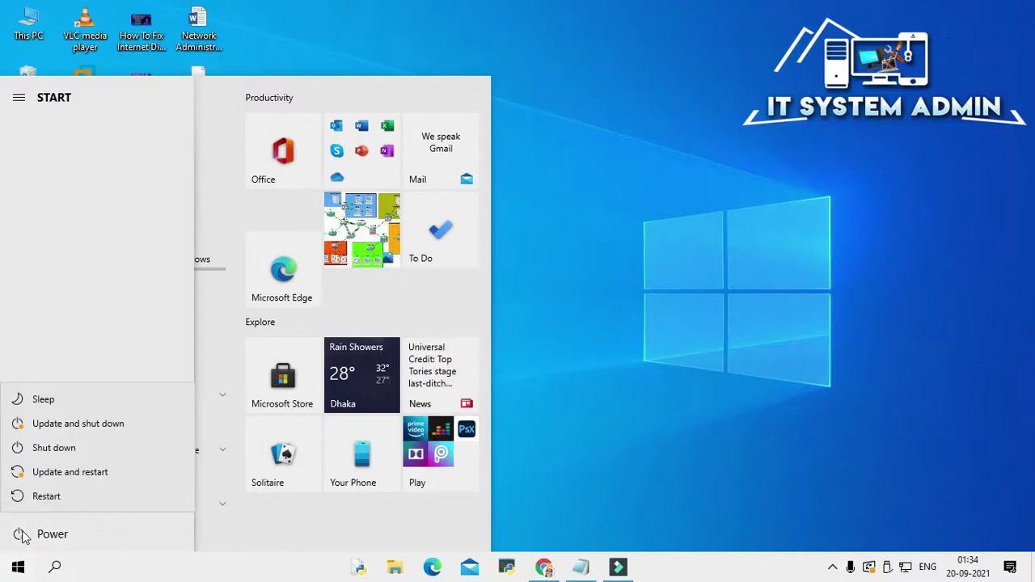